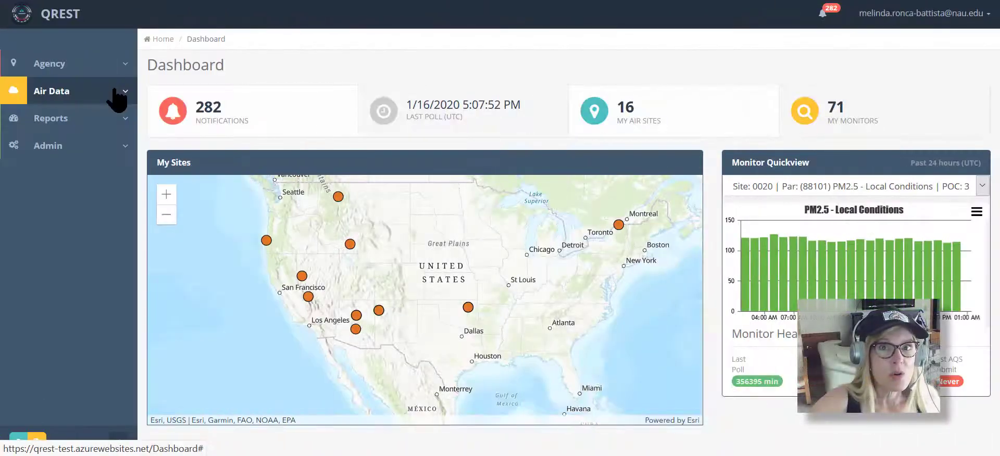
Step: Open the manual air data import page and set the import type to Hourly
{"action": "left_click", "coordinate": [116, 89]}
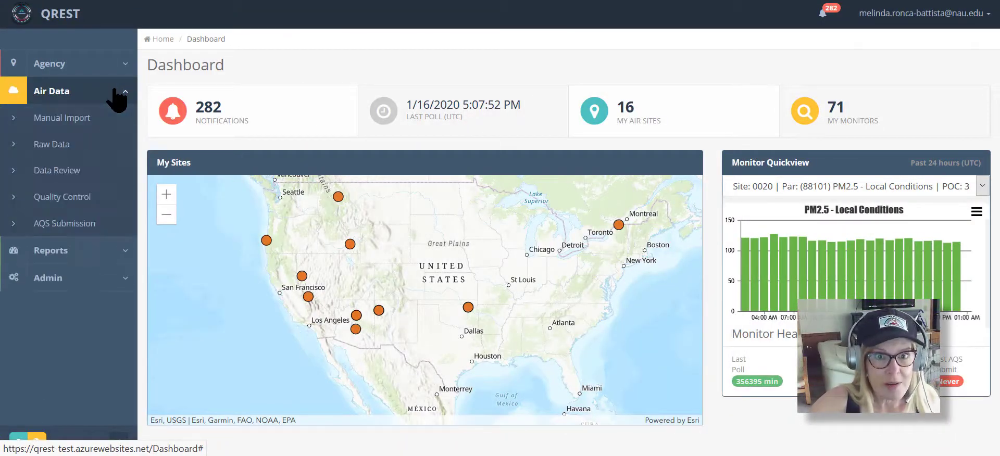
{"action": "left_click", "coordinate": [108, 121]}
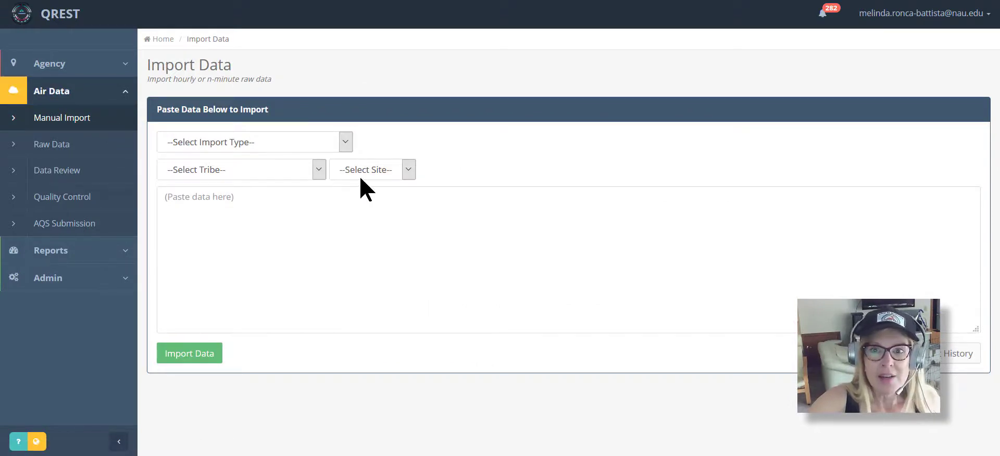
{"action": "left_click", "coordinate": [347, 145]}
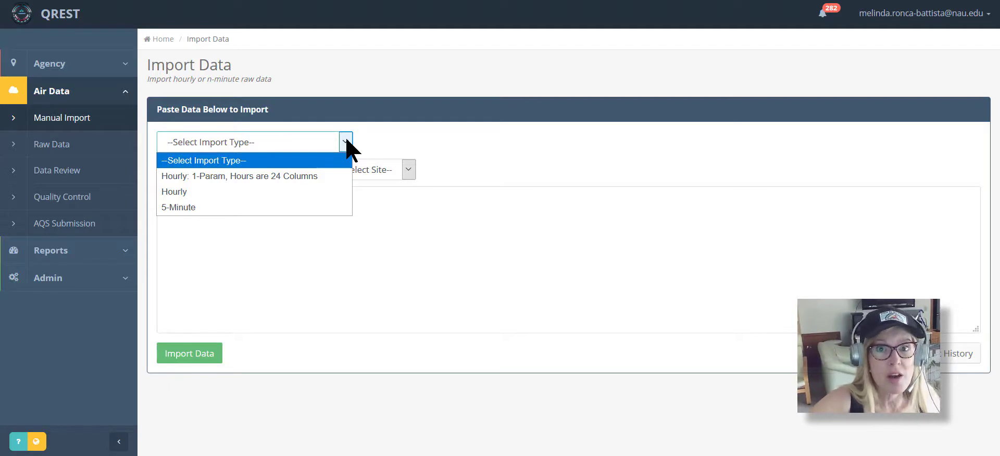
{"action": "left_click", "coordinate": [323, 195]}
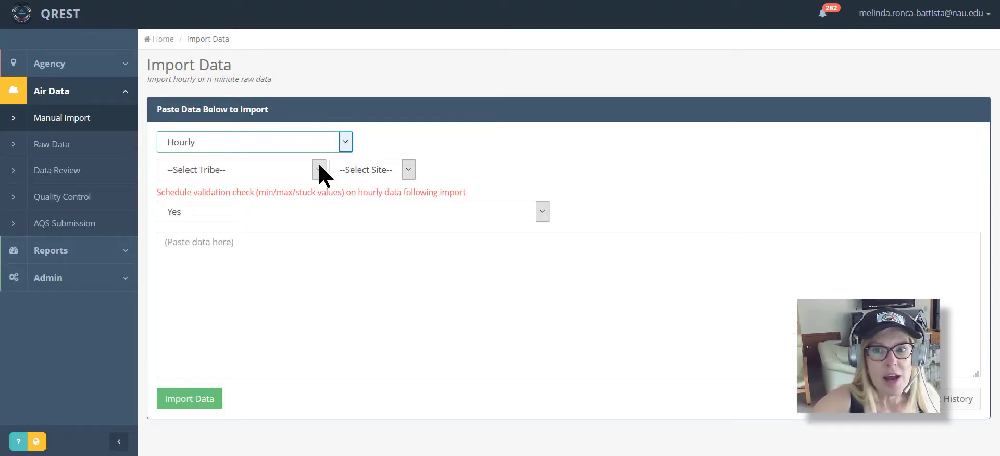
Step: Choose the tribe ITEP-2 and the site 9001 ITEP Training for the import
{"action": "left_click", "coordinate": [318, 171]}
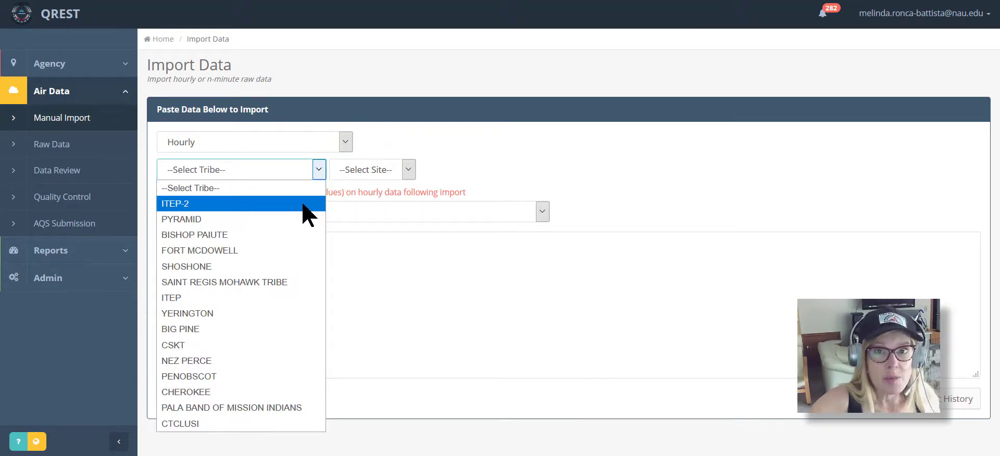
{"action": "left_click", "coordinate": [303, 204]}
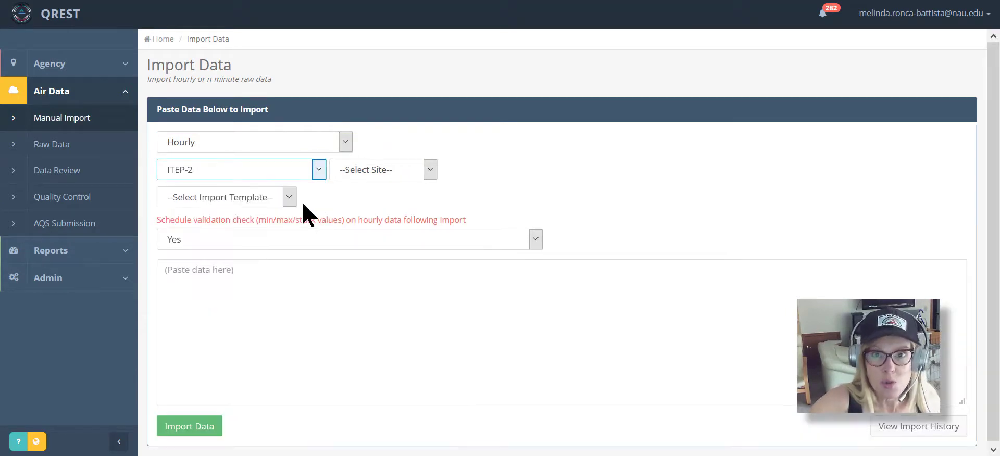
{"action": "left_click", "coordinate": [431, 170]}
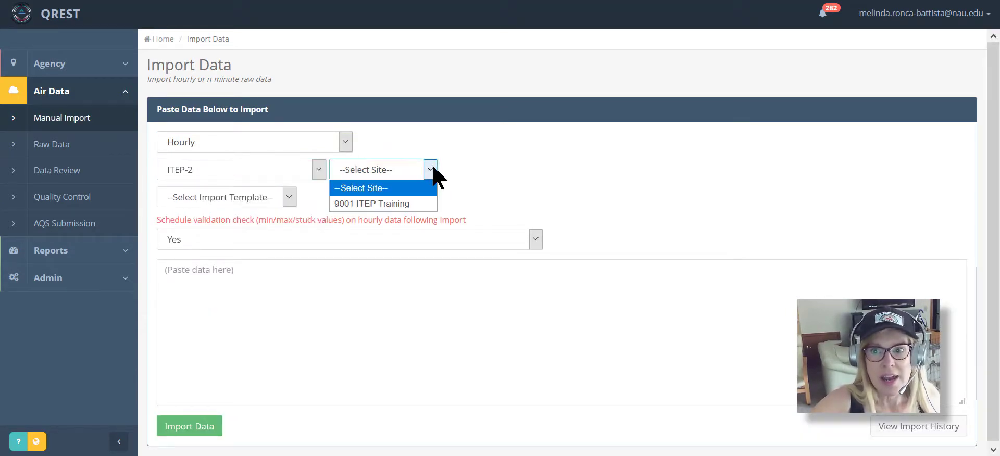
{"action": "left_click", "coordinate": [428, 204]}
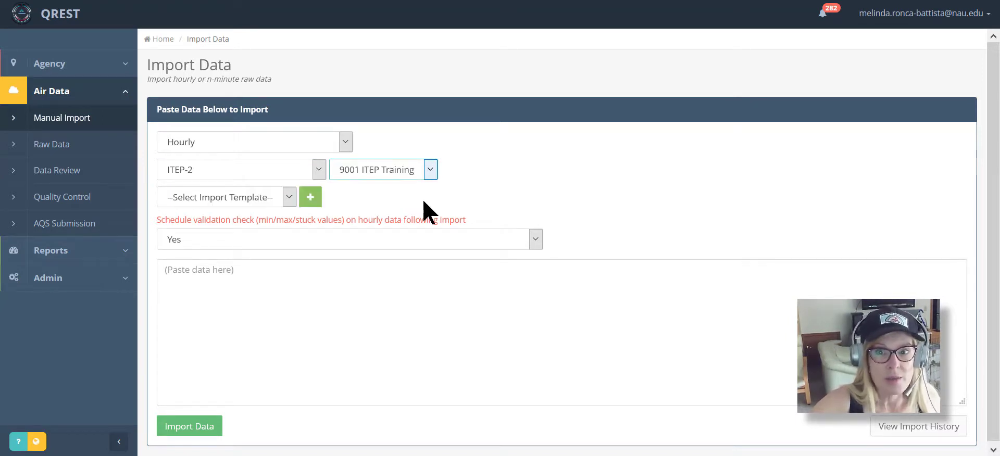
Step: Create a new import template named "importing pm10" with the description "importing from teom"
{"action": "left_click", "coordinate": [287, 198]}
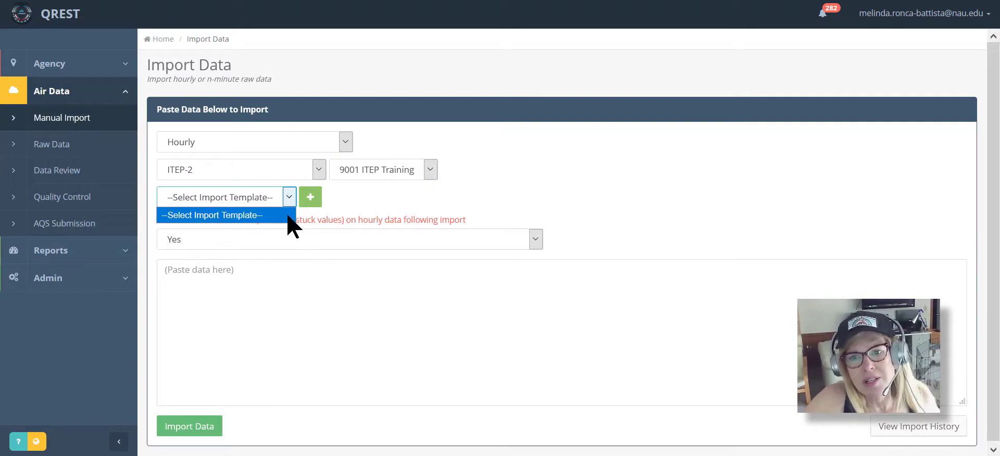
{"action": "left_click", "coordinate": [287, 216]}
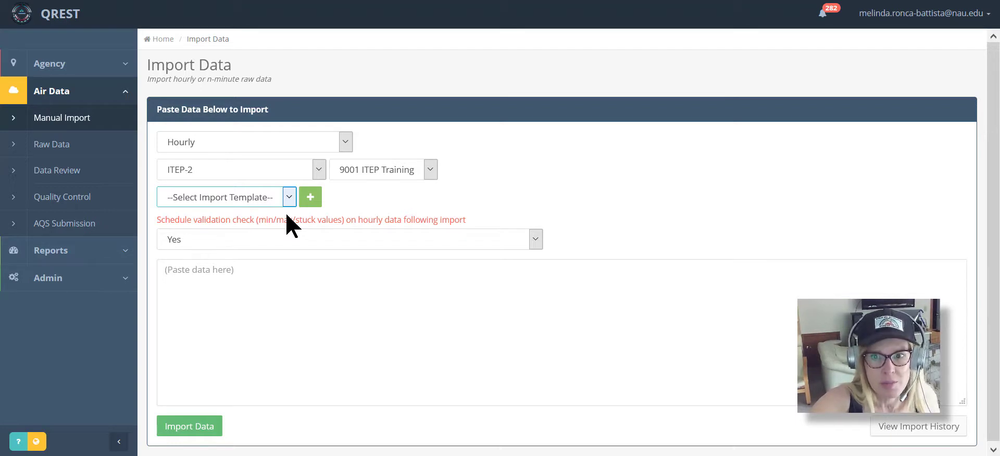
{"action": "left_click", "coordinate": [311, 199]}
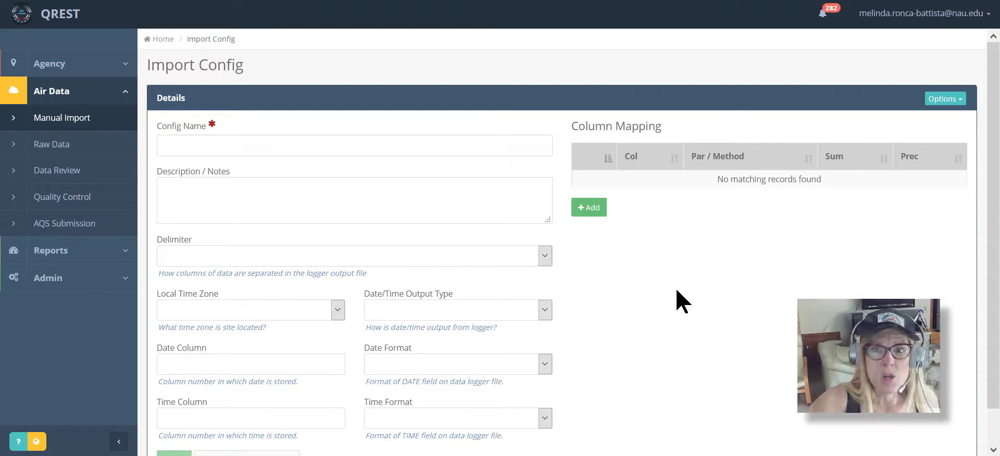
{"action": "left_click", "coordinate": [438, 144]}
{"action": "type", "text": "importing pm10"}
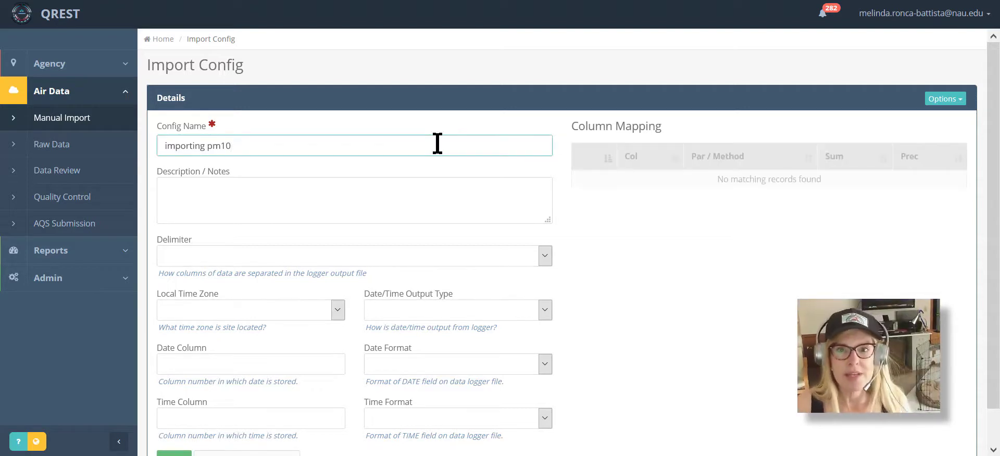
{"action": "left_click", "coordinate": [437, 189]}
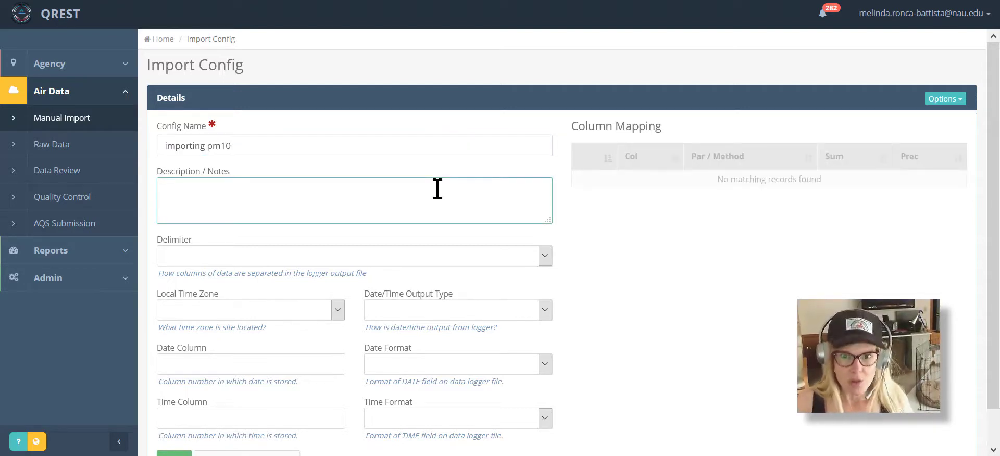
{"action": "type", "text": "import"}
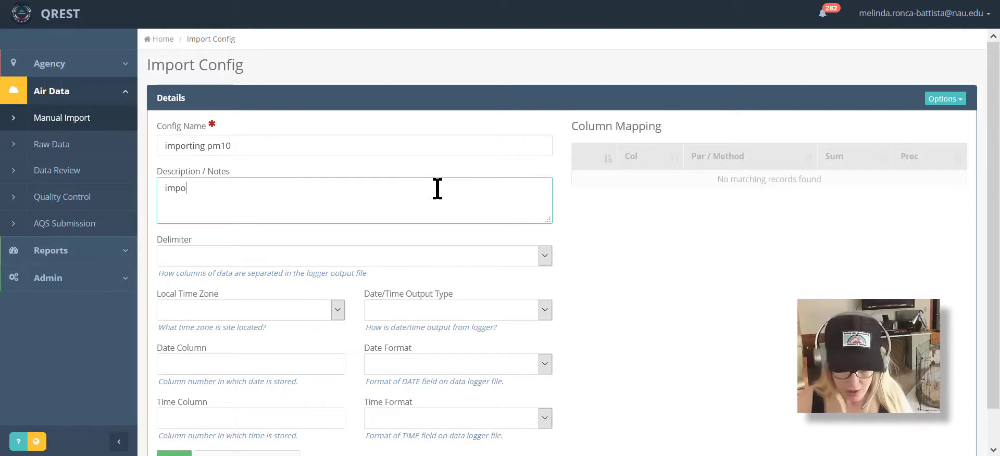
{"action": "type", "text": "ing from teom"}
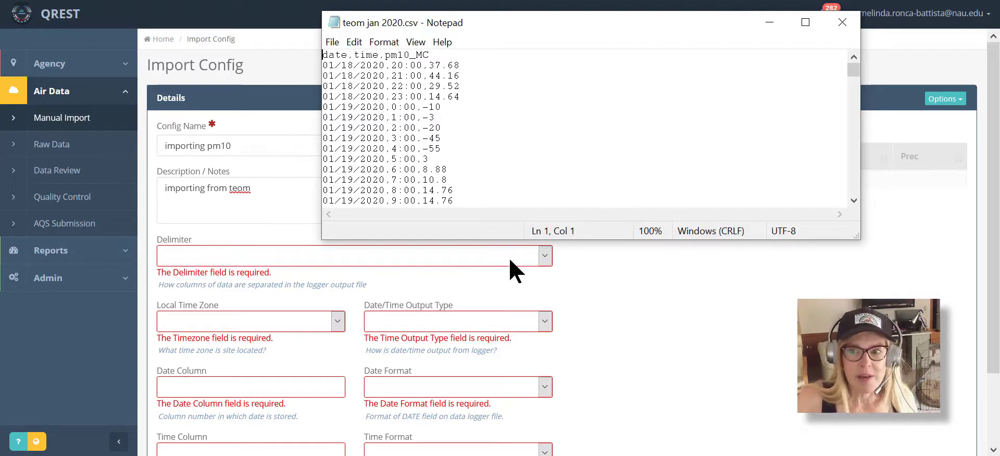
Step: Set the template's delimiter to Comma, local time zone to Pacific Standard Time, and date/time output type to Local Time
{"action": "left_click", "coordinate": [544, 256]}
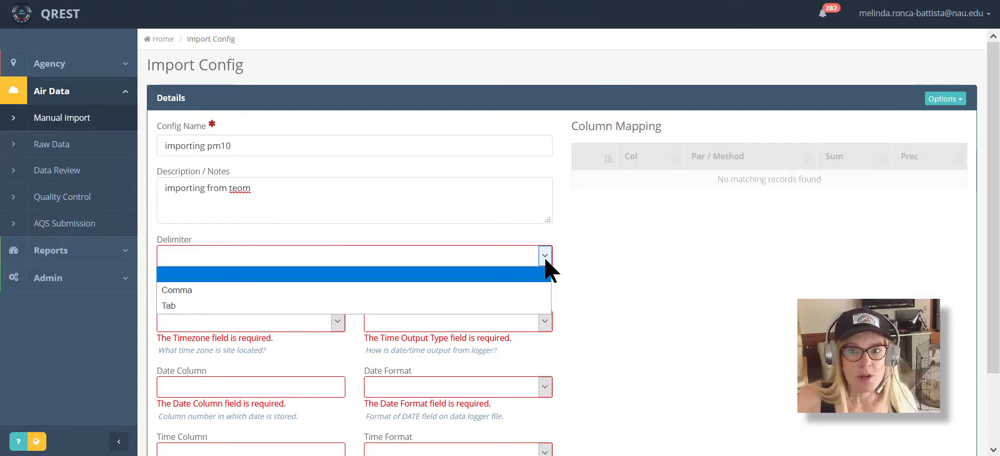
{"action": "left_click", "coordinate": [536, 295]}
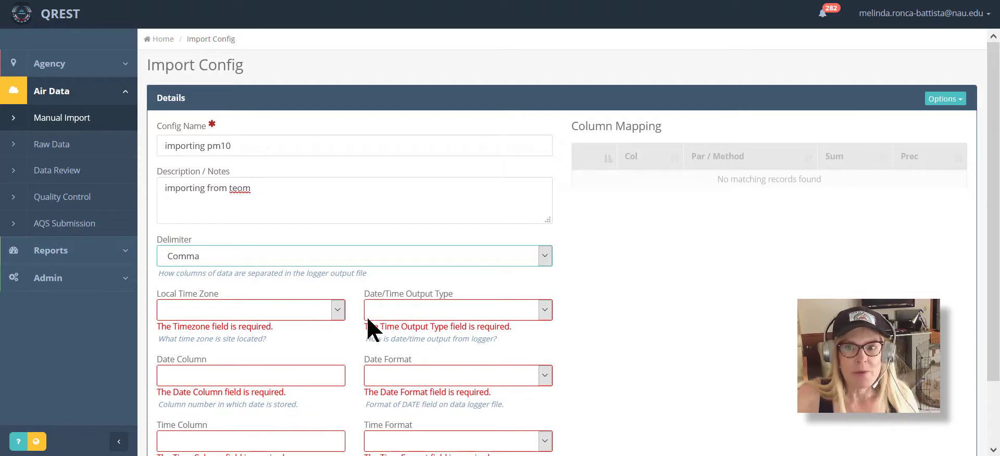
{"action": "left_click", "coordinate": [338, 310]}
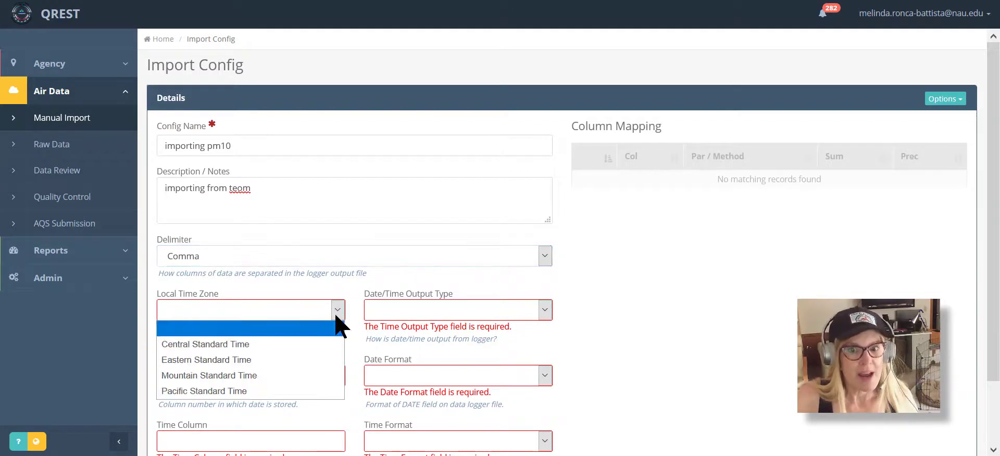
{"action": "left_click", "coordinate": [318, 391]}
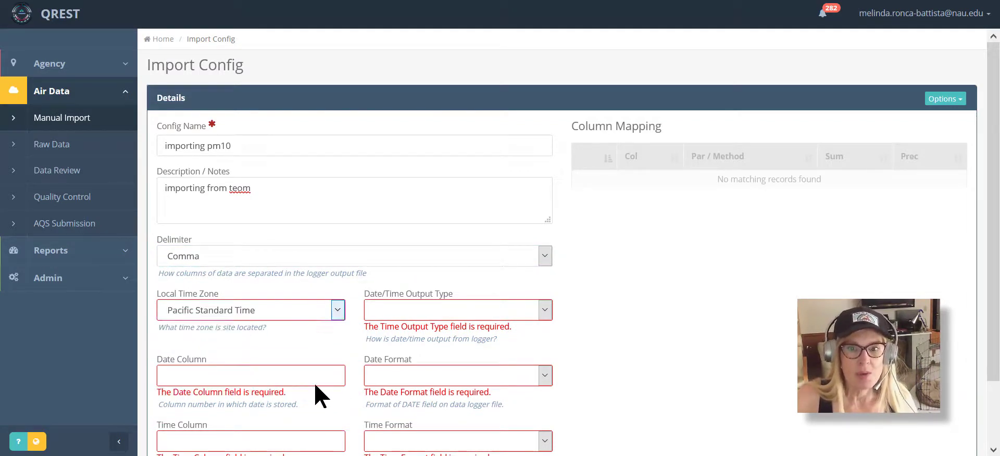
{"action": "left_click", "coordinate": [544, 312]}
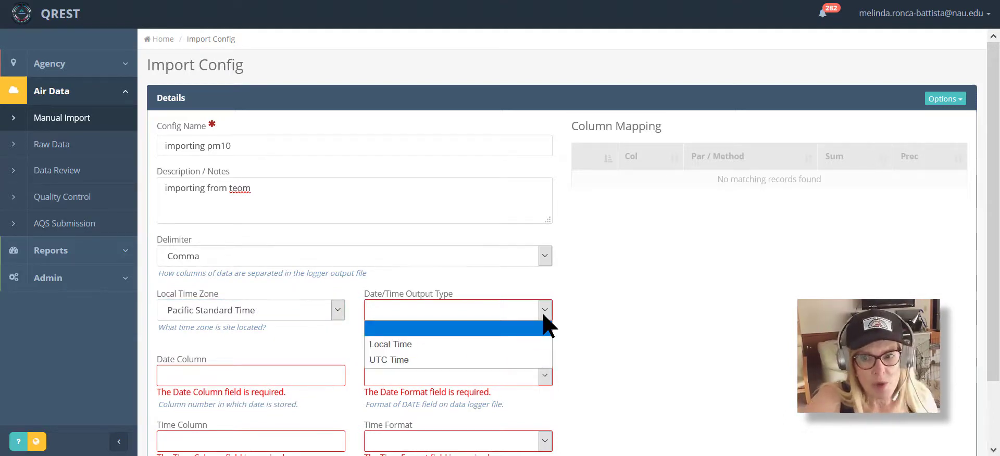
{"action": "left_click", "coordinate": [530, 346]}
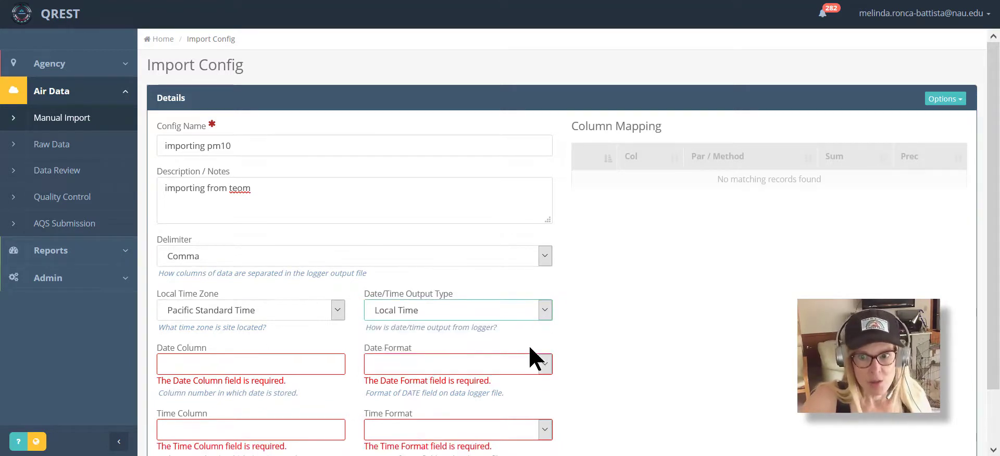
Step: Check the date layout in teom jan 2020.csv in Notepad, and set the date column to 1 with format MM/dd/yyyy
{"action": "left_click", "coordinate": [312, 363]}
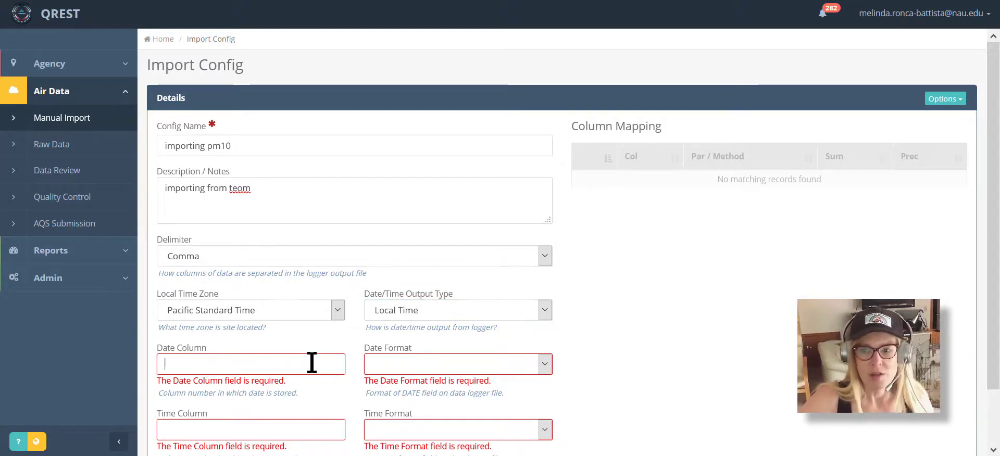
{"action": "key", "text": "alt+Tab"}
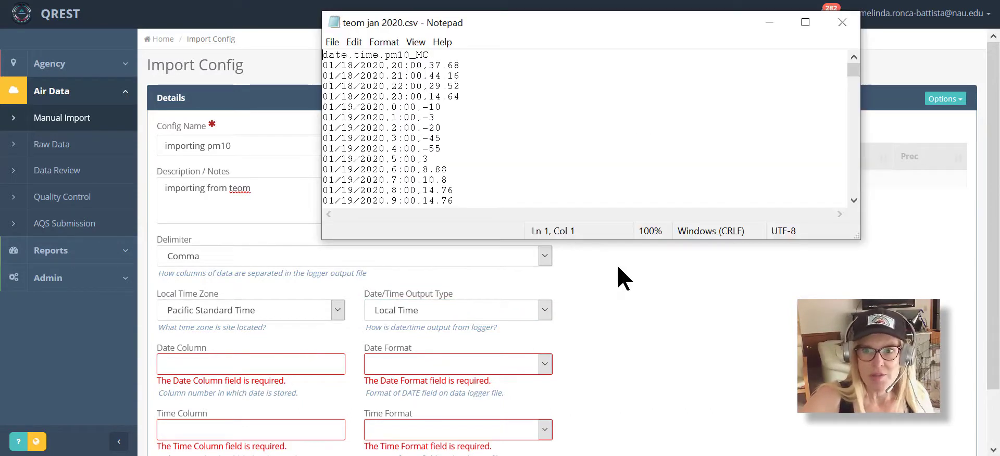
{"action": "left_click", "coordinate": [176, 366]}
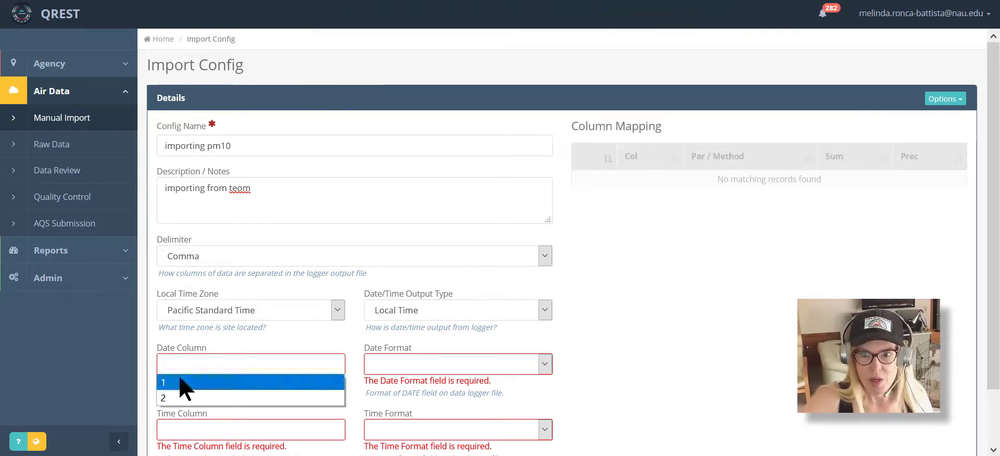
{"action": "left_click", "coordinate": [187, 384]}
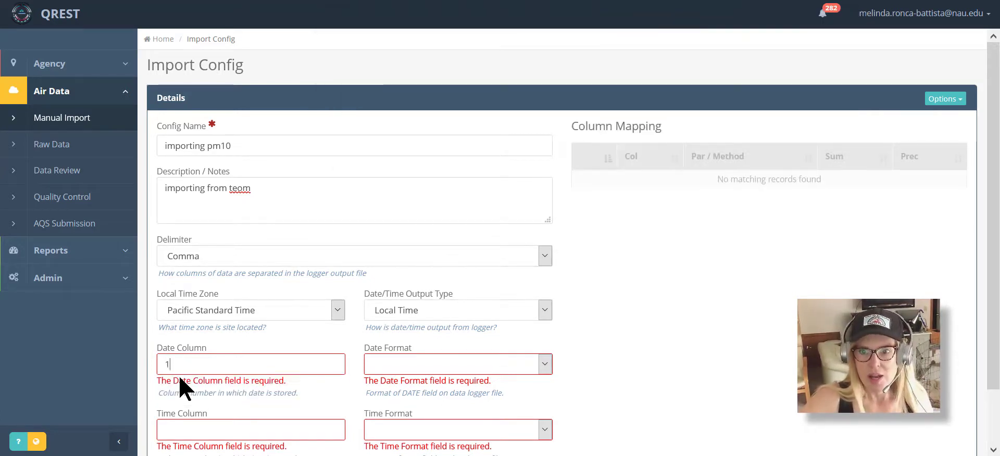
{"action": "left_click", "coordinate": [544, 364]}
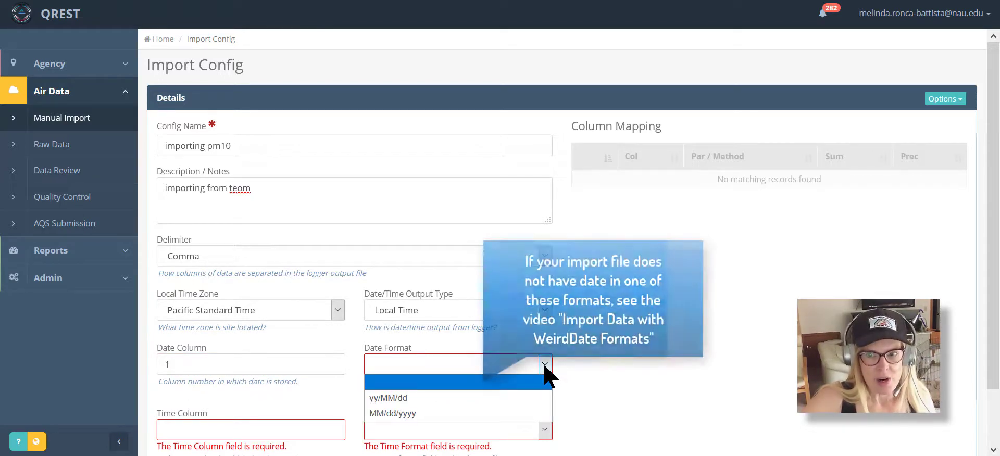
{"action": "left_click", "coordinate": [530, 414]}
Step: Check the time layout in teom jan 2020.csv in Notepad, and set the time column to 2 with format HH:mm
{"action": "left_click", "coordinate": [610, 453]}
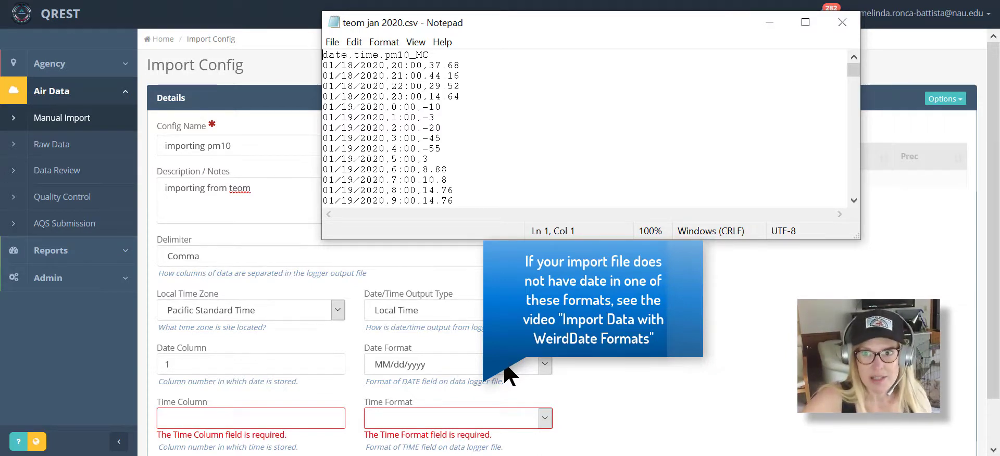
{"action": "left_click", "coordinate": [317, 412]}
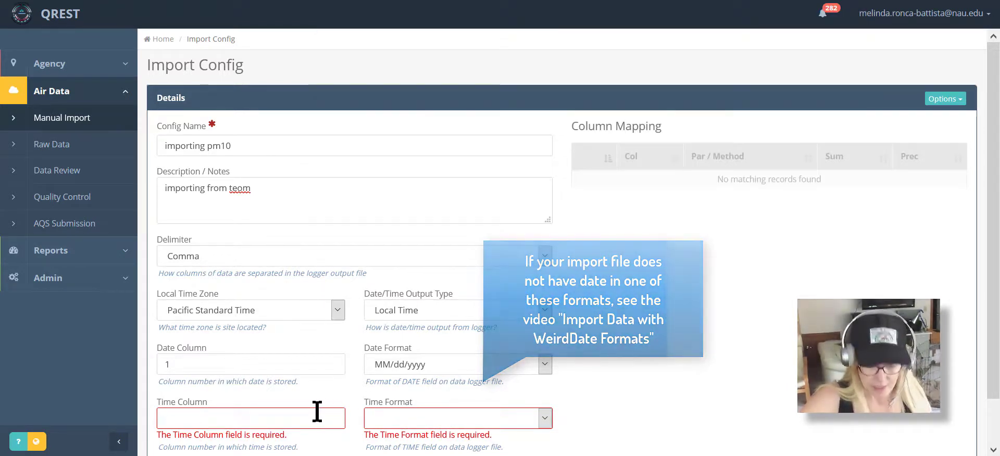
{"action": "type", "text": "2"}
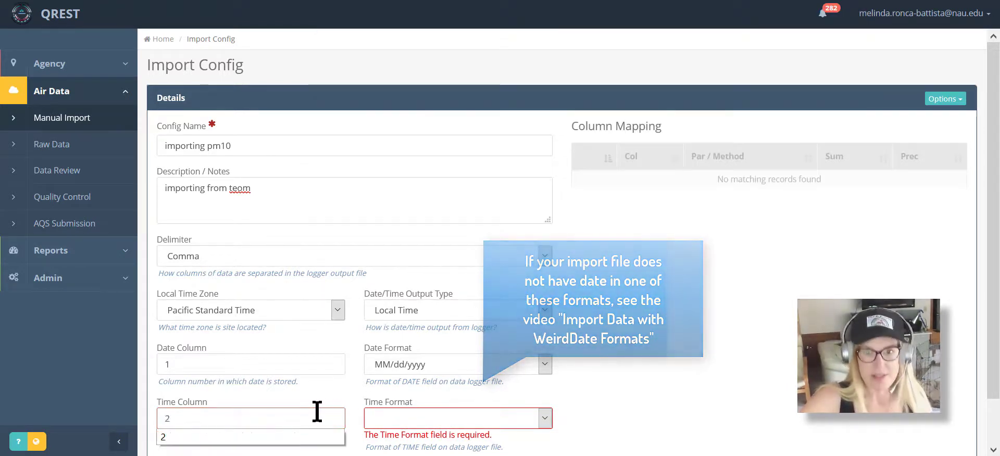
{"action": "left_click", "coordinate": [393, 417]}
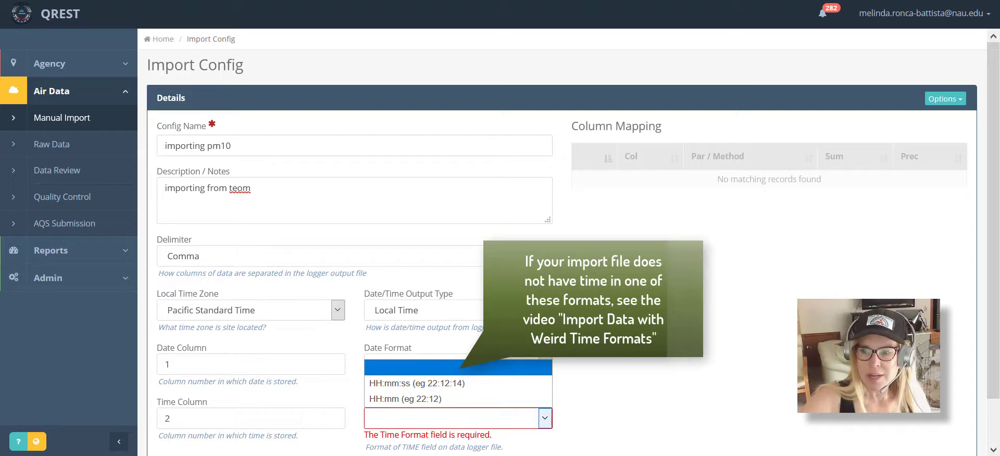
{"action": "key", "text": "alt+Tab"}
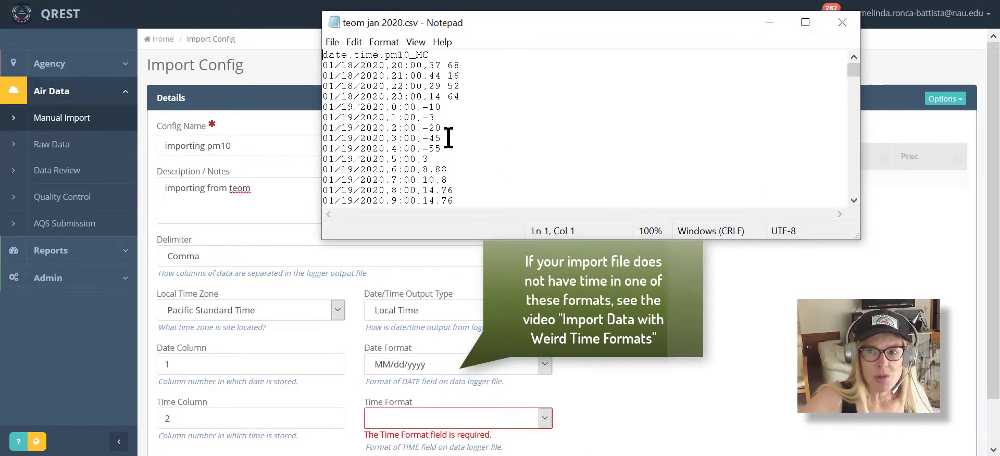
{"action": "left_click", "coordinate": [543, 417]}
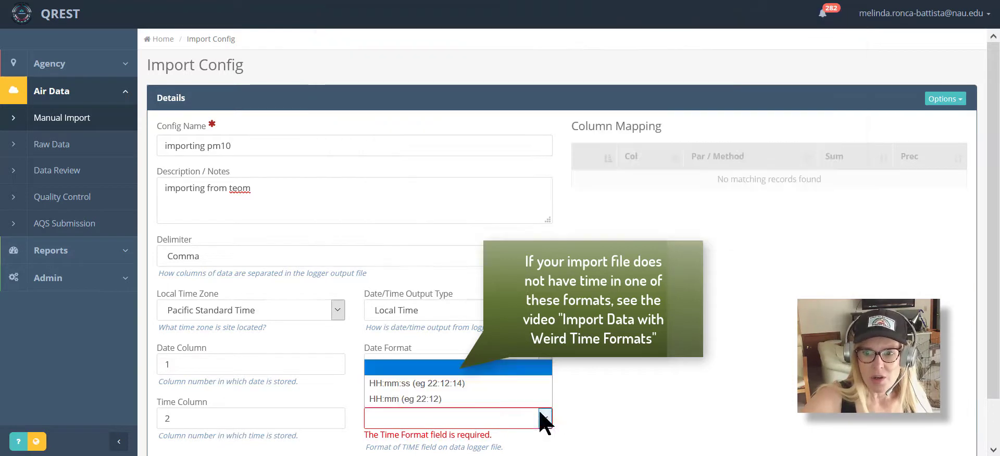
{"action": "left_click", "coordinate": [531, 399]}
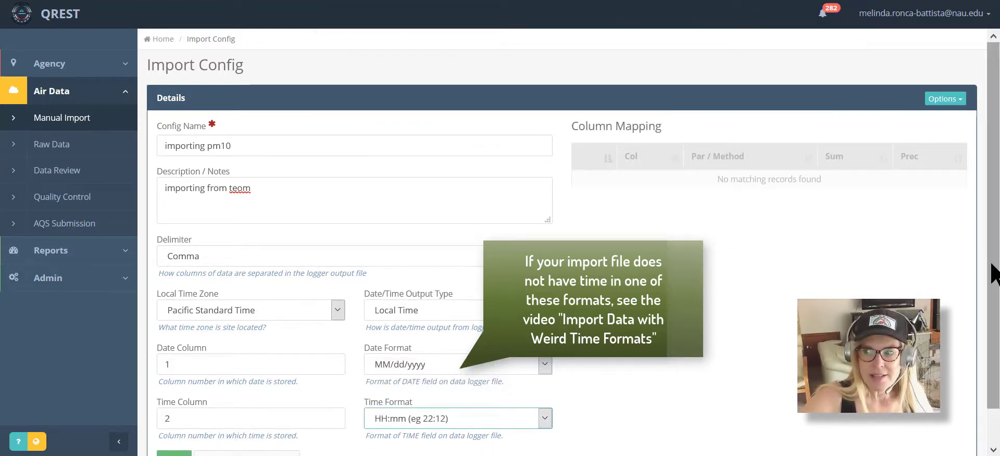
Step: Save the "importing pm10" template settings, staying on the configuration page
{"action": "scroll", "coordinate": [992, 273], "scroll_direction": "down", "scroll_amount": 1}
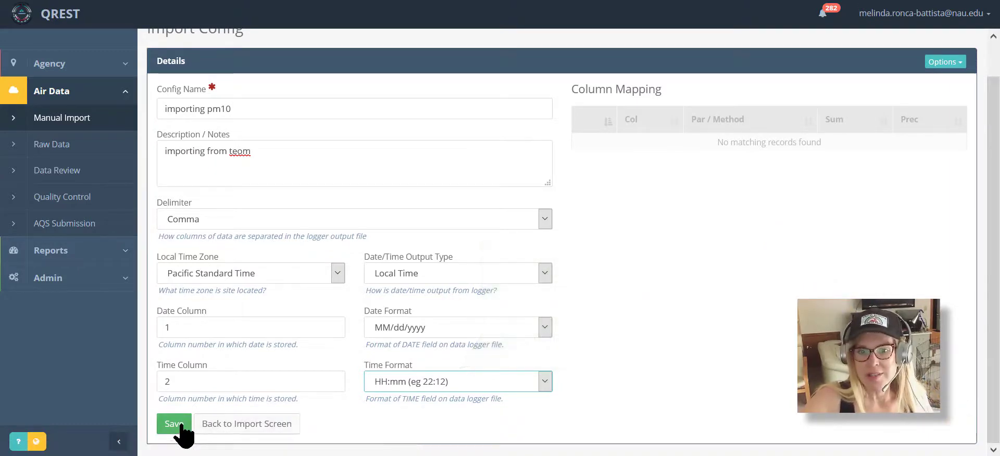
{"action": "left_click", "coordinate": [221, 424]}
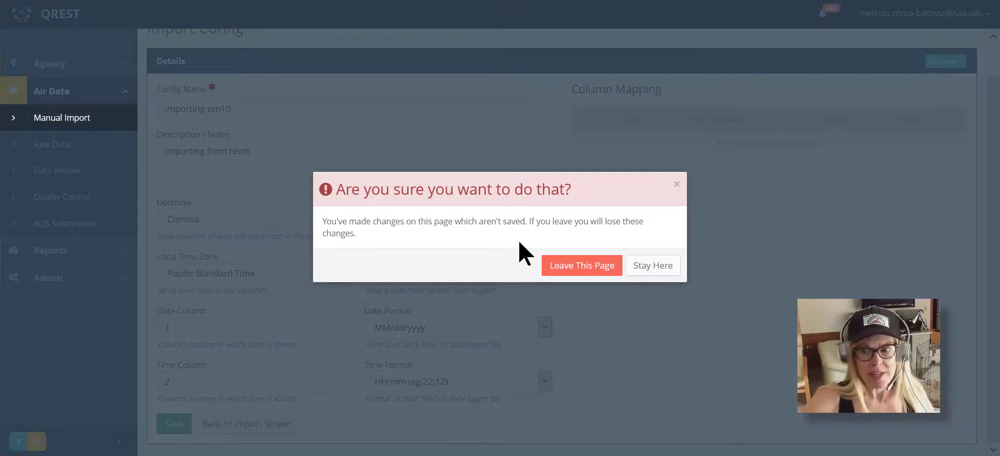
{"action": "left_click", "coordinate": [652, 267]}
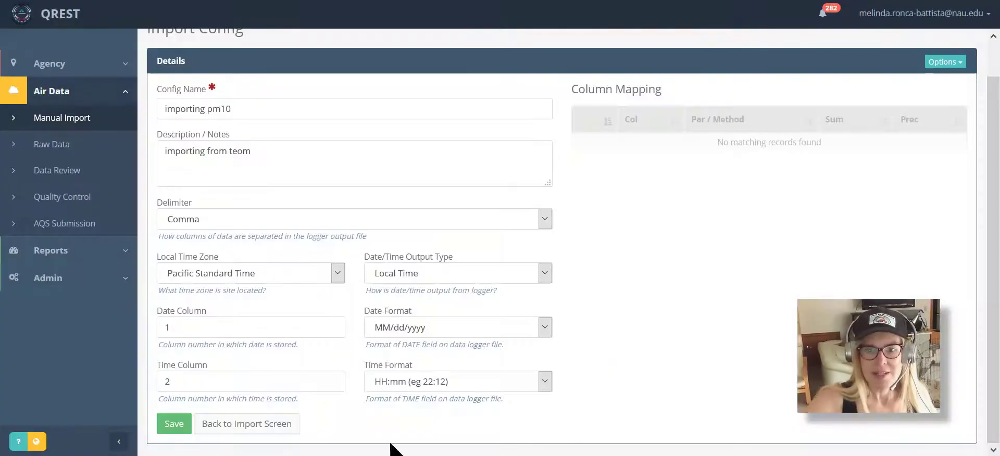
{"action": "left_click", "coordinate": [175, 425]}
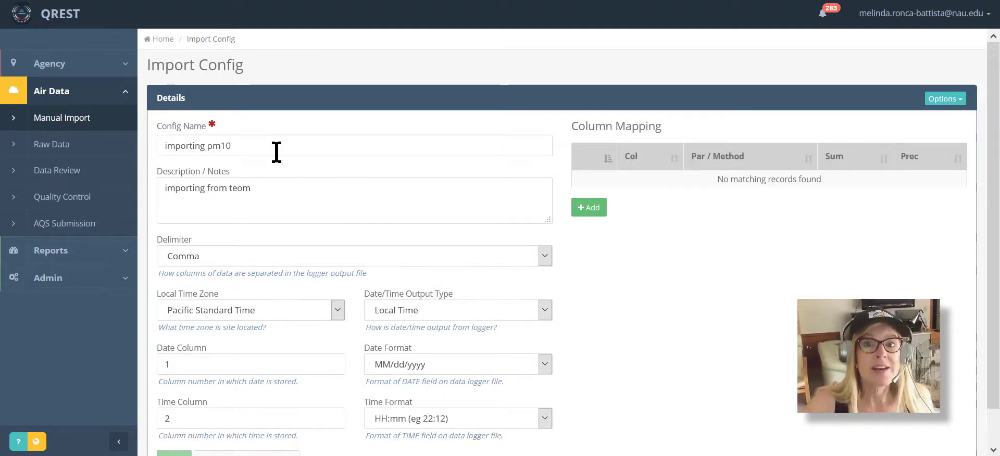
Step: Add a column mapping for monitor (81102) PM10 Total 0-10um STP, Method 079, POC 3, and assign it to column 3
{"action": "left_click", "coordinate": [582, 213]}
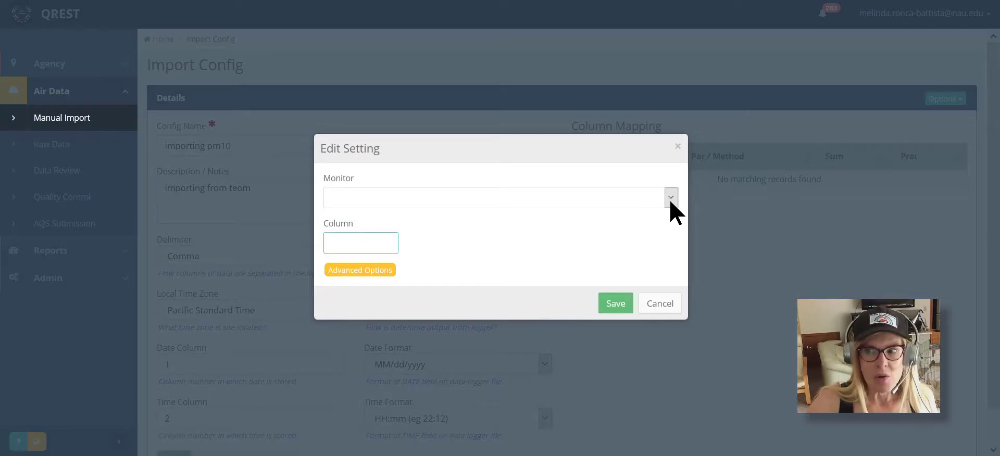
{"action": "left_click", "coordinate": [671, 202]}
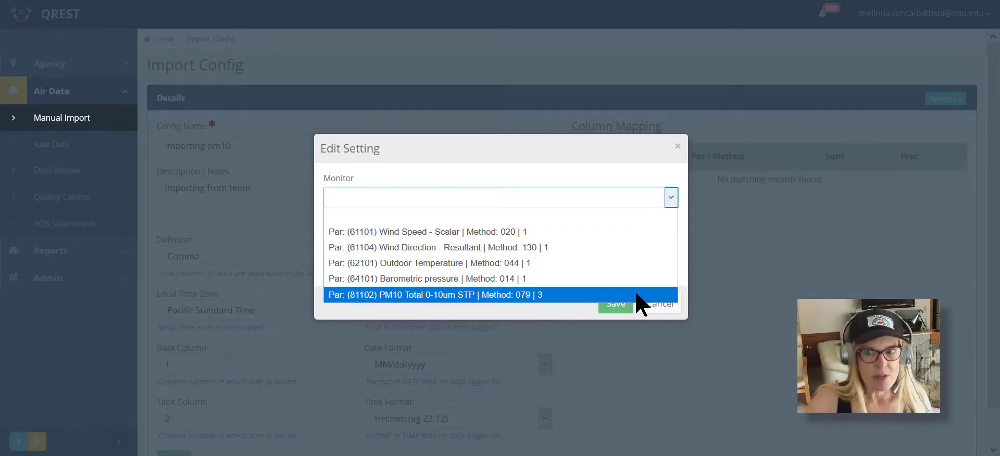
{"action": "left_click", "coordinate": [642, 295]}
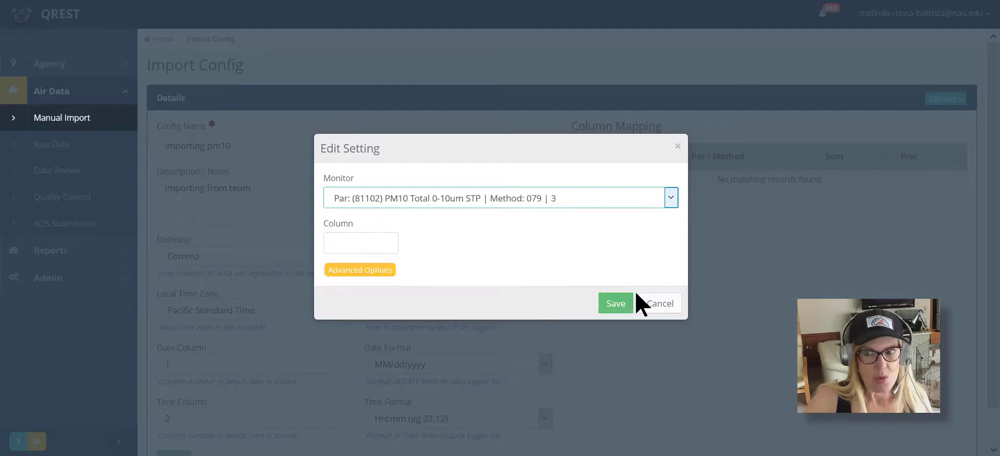
{"action": "left_click", "coordinate": [378, 244]}
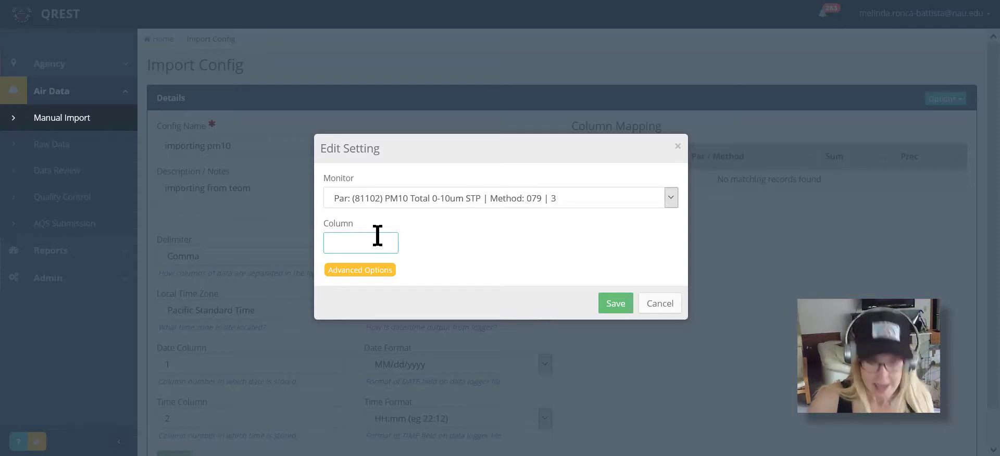
{"action": "type", "text": "3"}
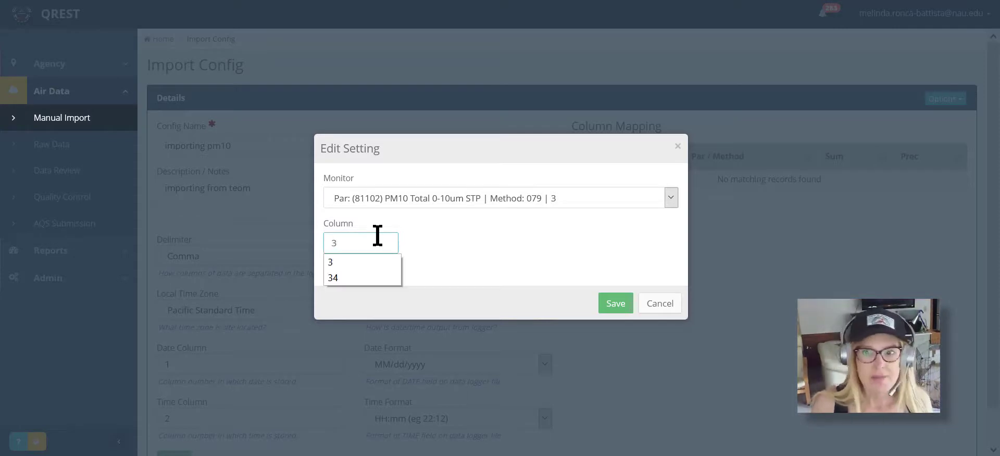
{"action": "left_click", "coordinate": [385, 261]}
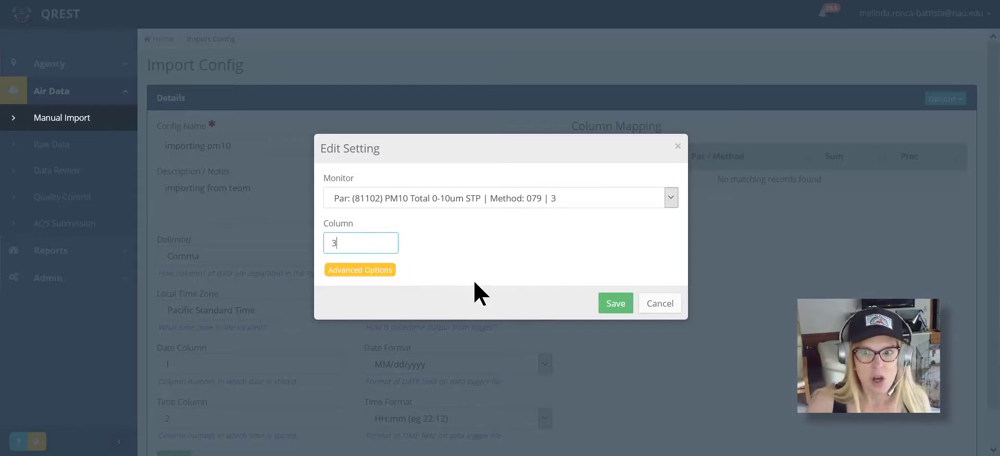
Step: Set the PM10 mapping's advanced summary type to Average, and save the mapping
{"action": "left_click", "coordinate": [372, 270]}
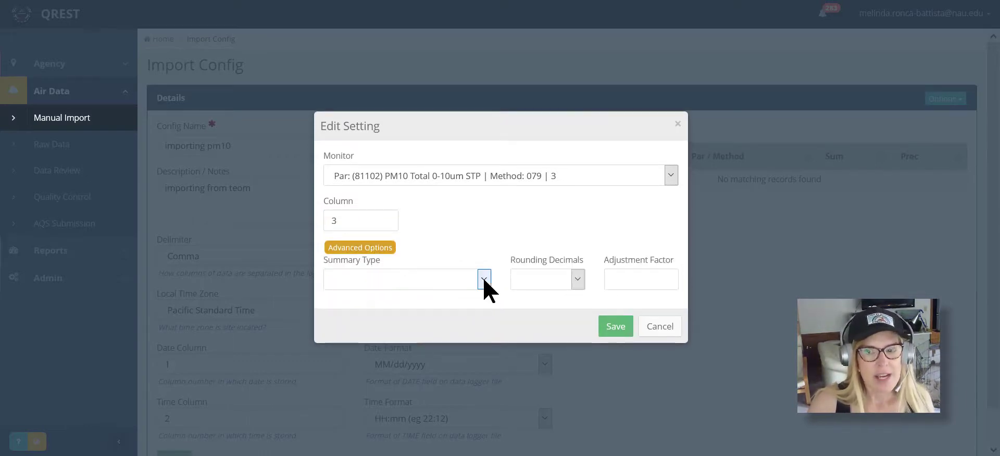
{"action": "left_click", "coordinate": [484, 280]}
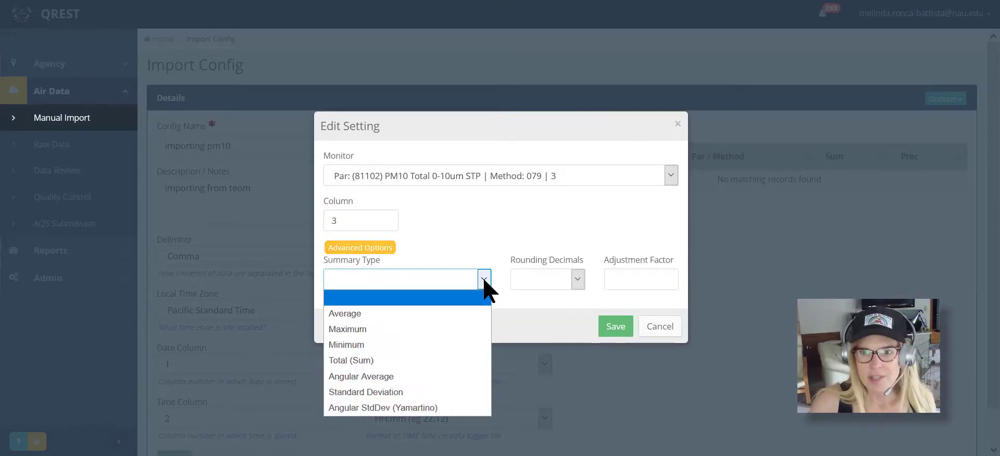
{"action": "left_click", "coordinate": [469, 314]}
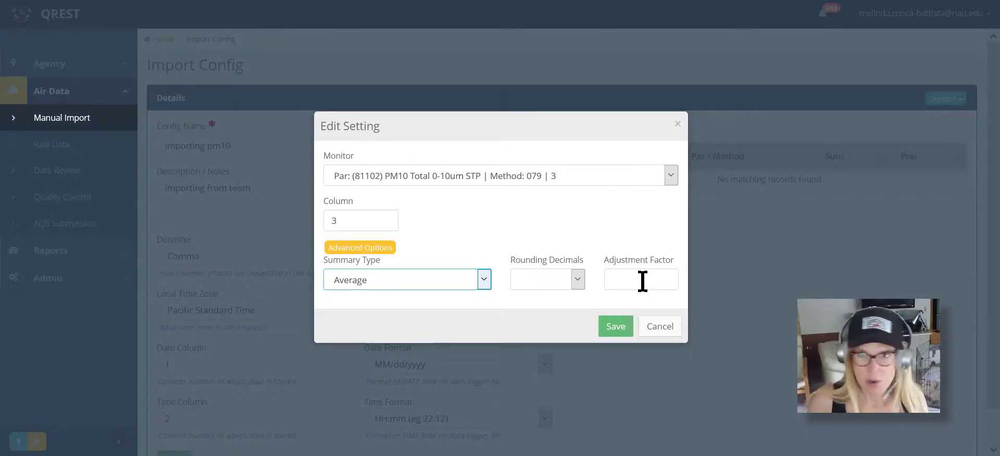
{"action": "left_click", "coordinate": [616, 327]}
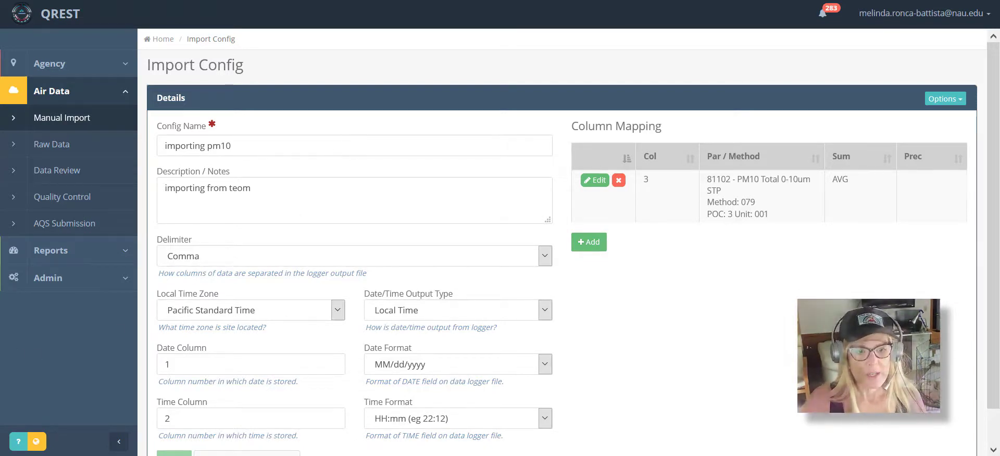
Step: Check the template's column mapping against teom jan 2020.csv in Notepad, and return to the import screen
{"action": "scroll", "coordinate": [669, 313], "scroll_direction": "down", "scroll_amount": 2}
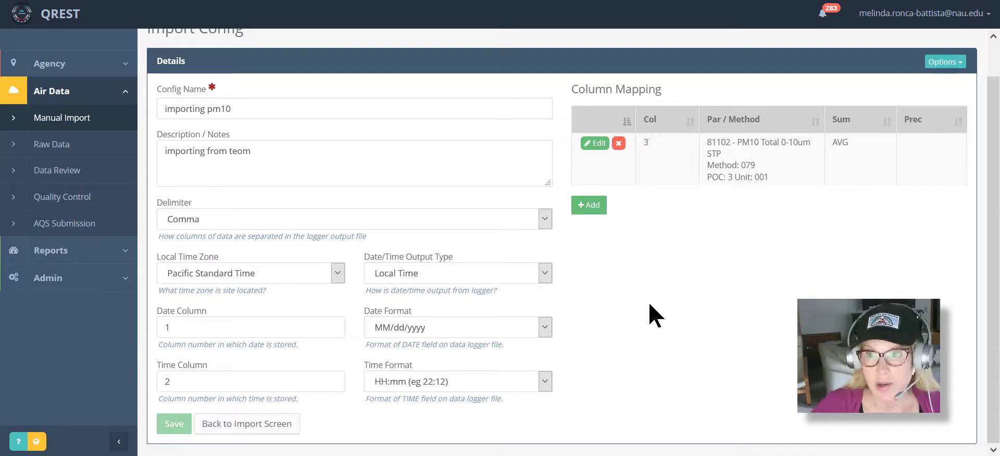
{"action": "key", "text": "alt+Tab"}
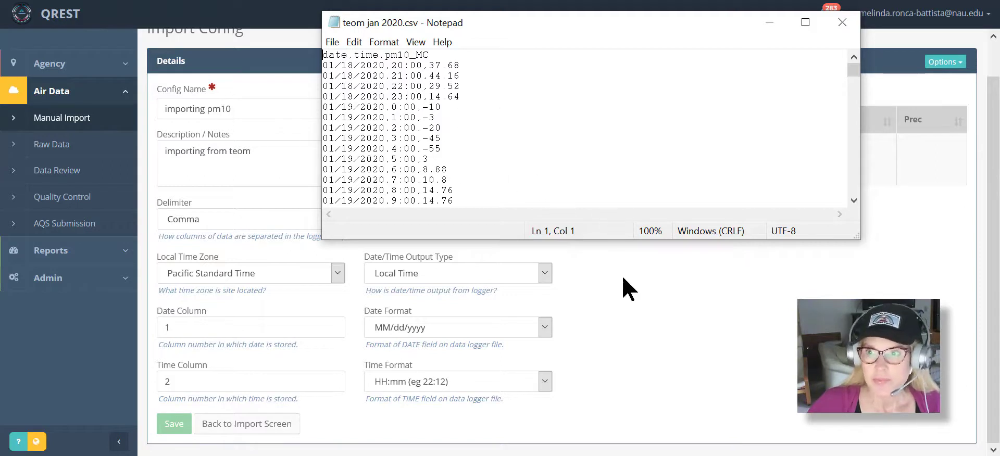
{"action": "left_click", "coordinate": [640, 346]}
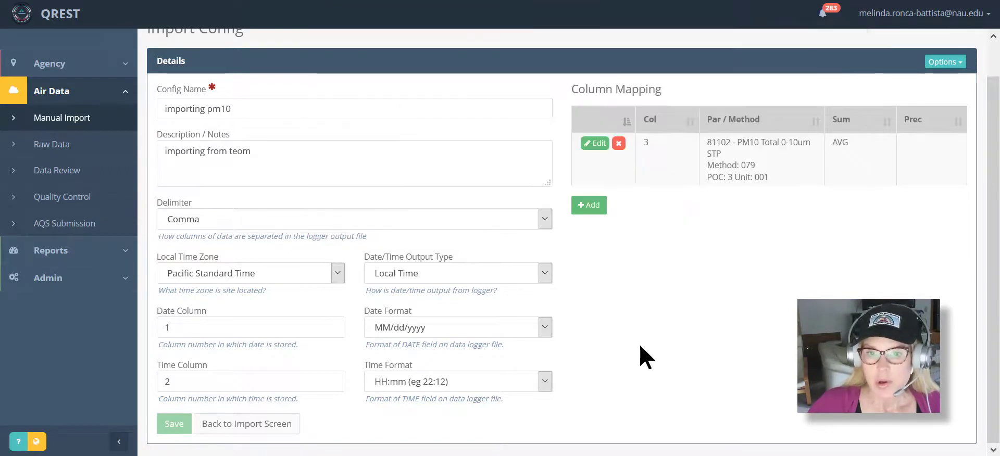
{"action": "left_click", "coordinate": [270, 431]}
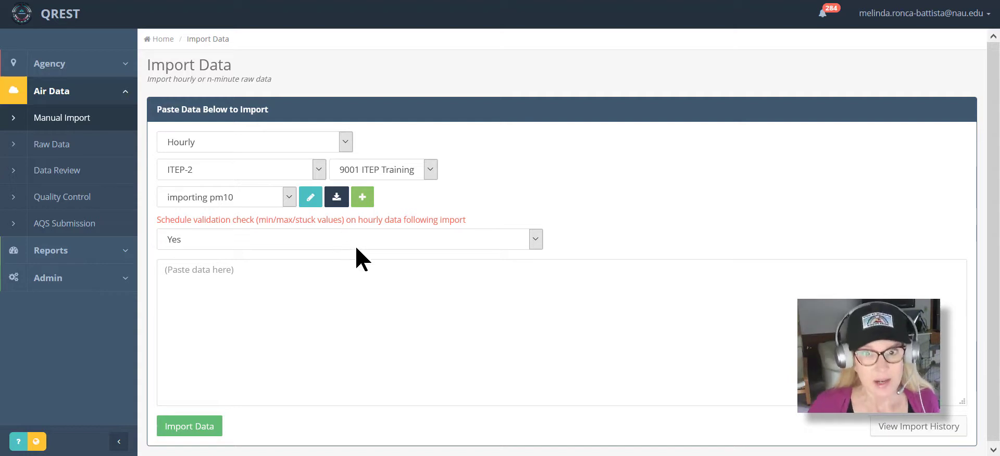
Step: Copy the data rows without the header, through 01/31/2020 23:00, from teom jan 2020.csv in Notepad and paste them into the import data area
{"action": "left_click", "coordinate": [310, 271]}
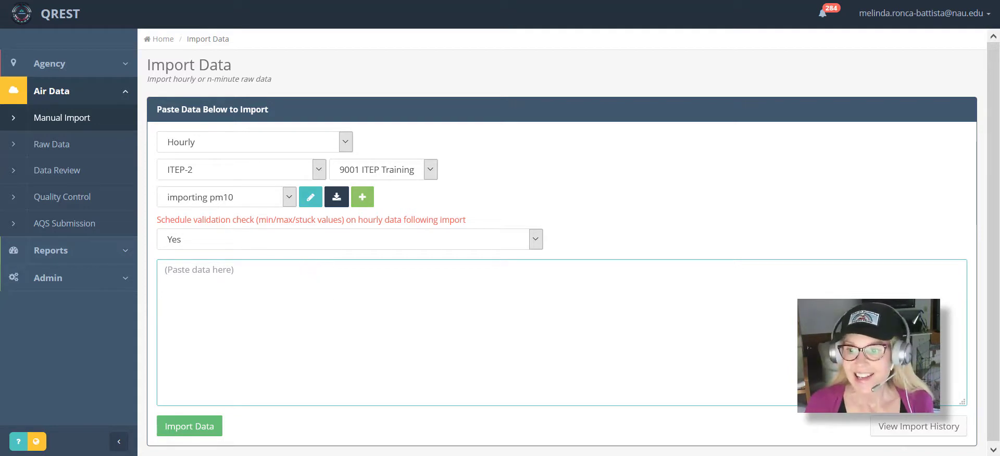
{"action": "key", "text": "alt+Tab"}
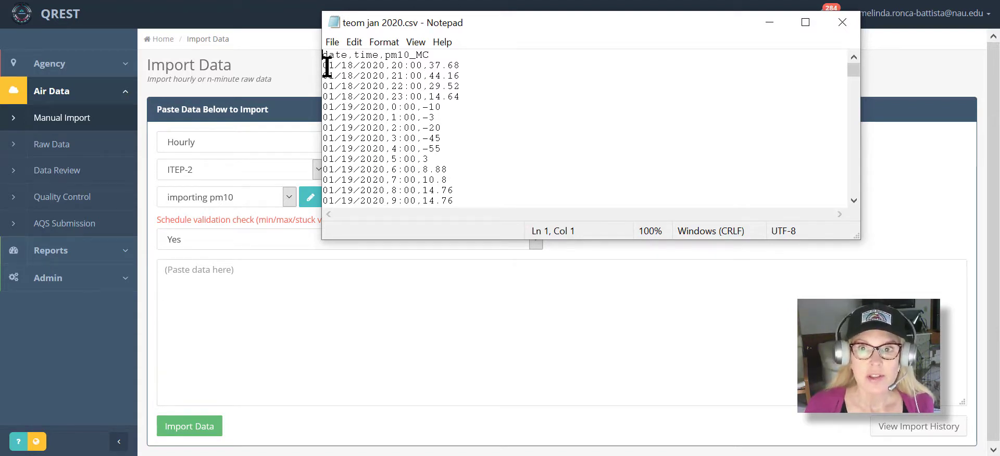
{"action": "left_click_drag", "start_coordinate": [324, 66], "coordinate": [649, 140]}
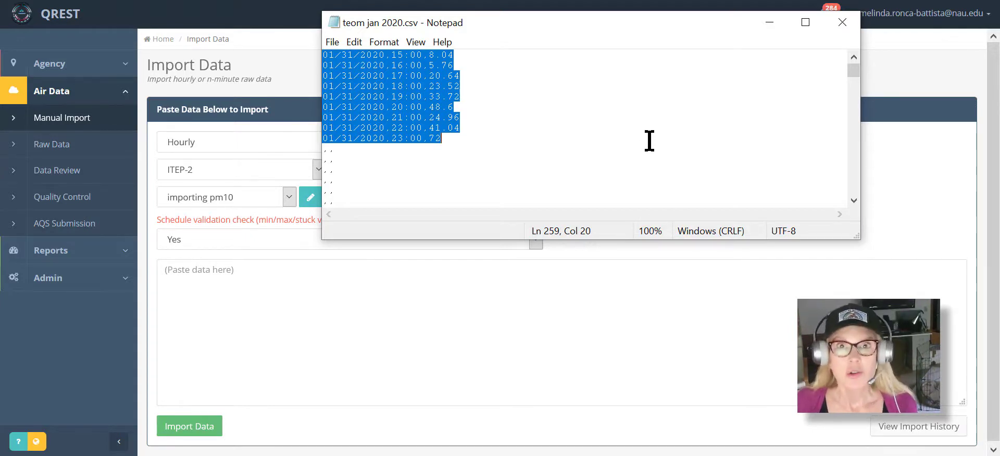
{"action": "left_click", "coordinate": [372, 275]}
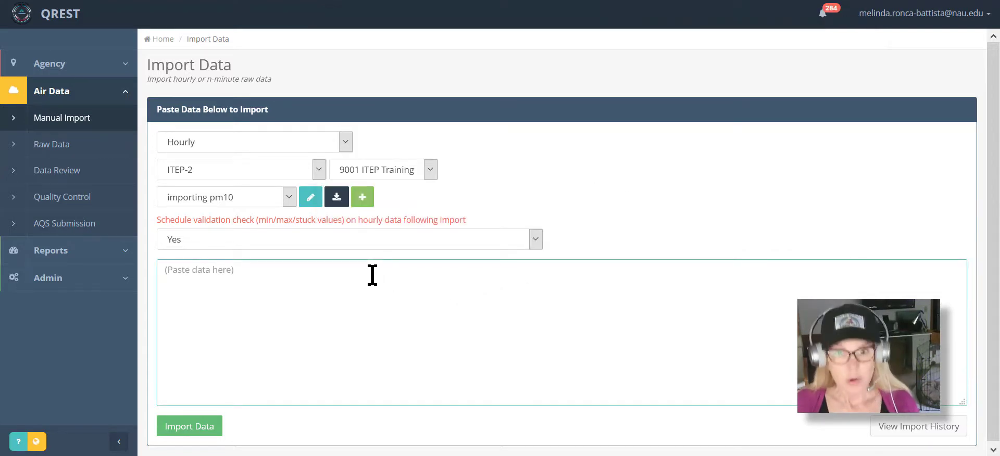
{"action": "key", "text": "ctrl+v"}
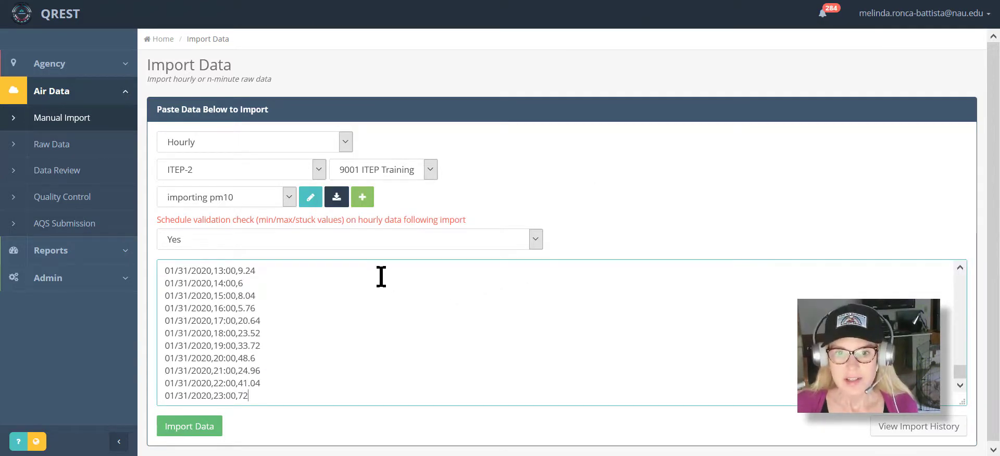
Step: Import the pasted hourly data and review its entry in the import history before returning to the import screen
{"action": "left_click", "coordinate": [198, 430]}
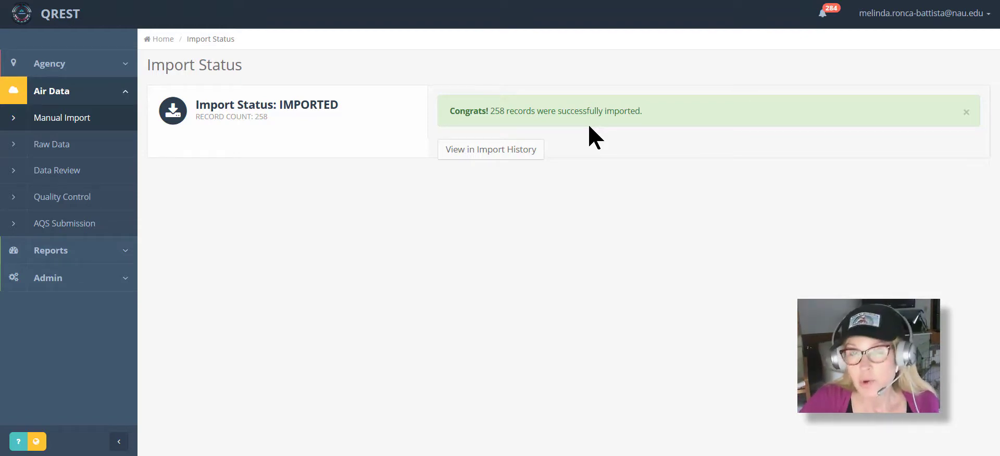
{"action": "left_click", "coordinate": [532, 152]}
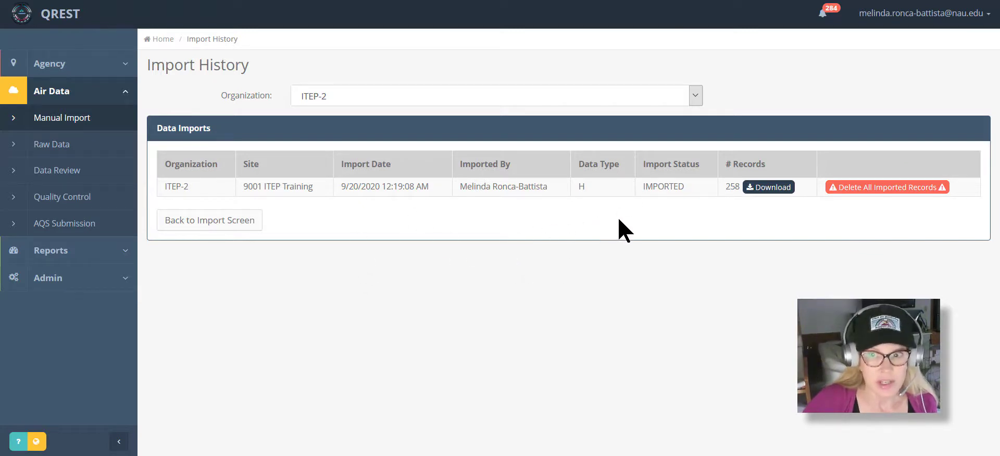
{"action": "left_click", "coordinate": [232, 225]}
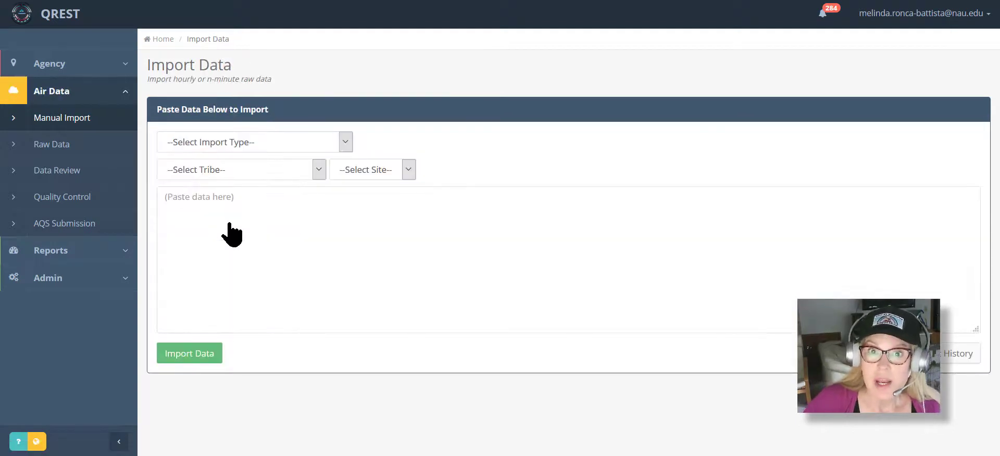